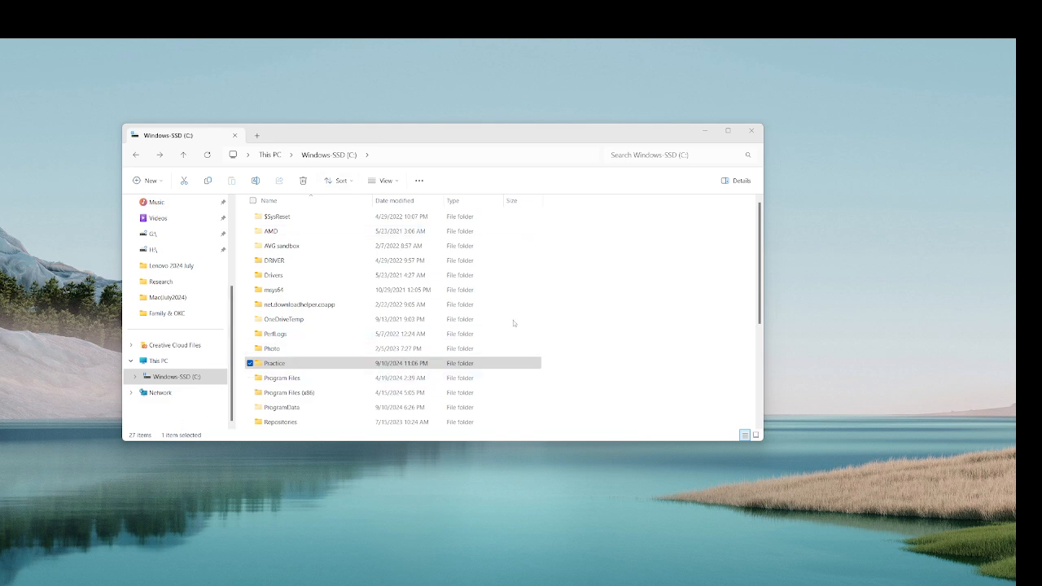
Open the Practice folder on the C: drive to check its contents, and return to the drive's root
click(288, 364)
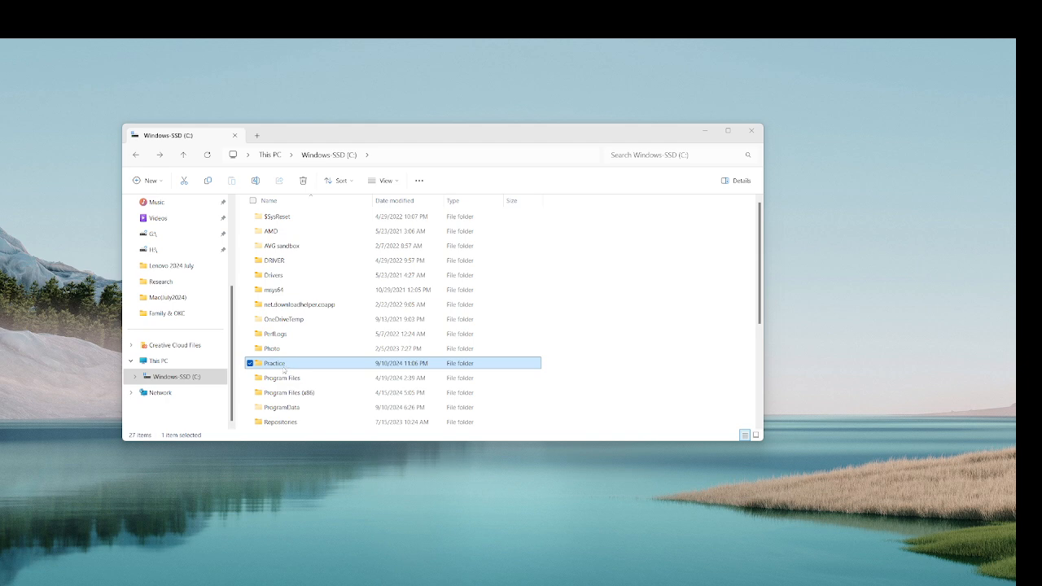
double_click(283, 368)
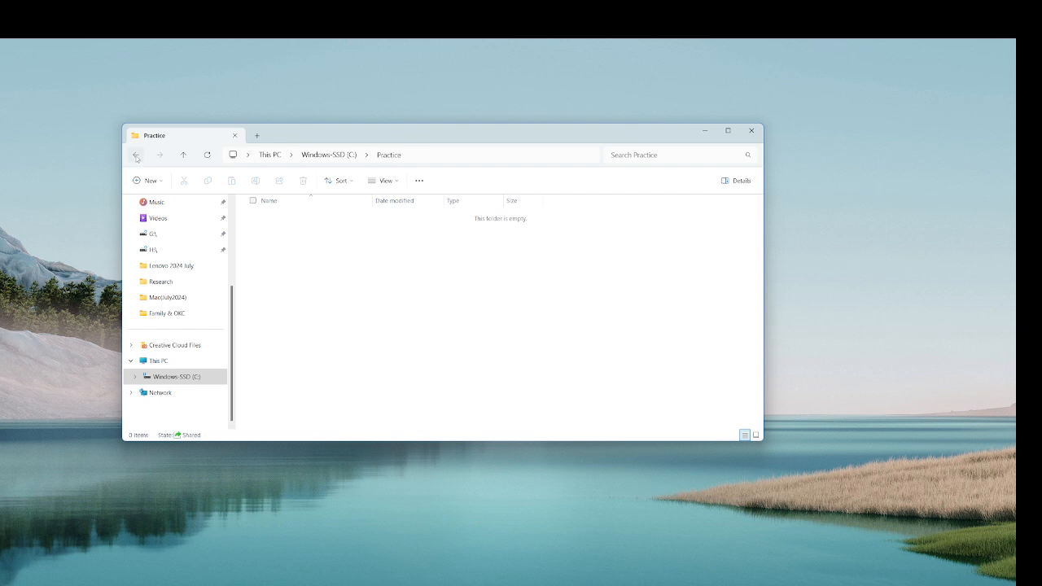
key(alt+Left)
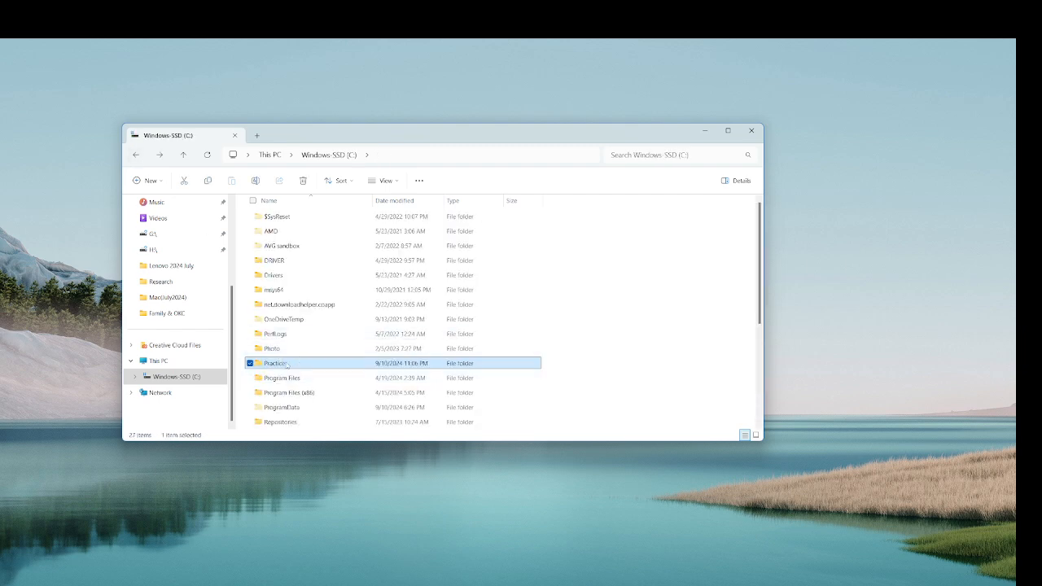
Review the Practice folder's advanced sharing settings, keeping Practice test as the share name, and close its properties
right_click(287, 366)
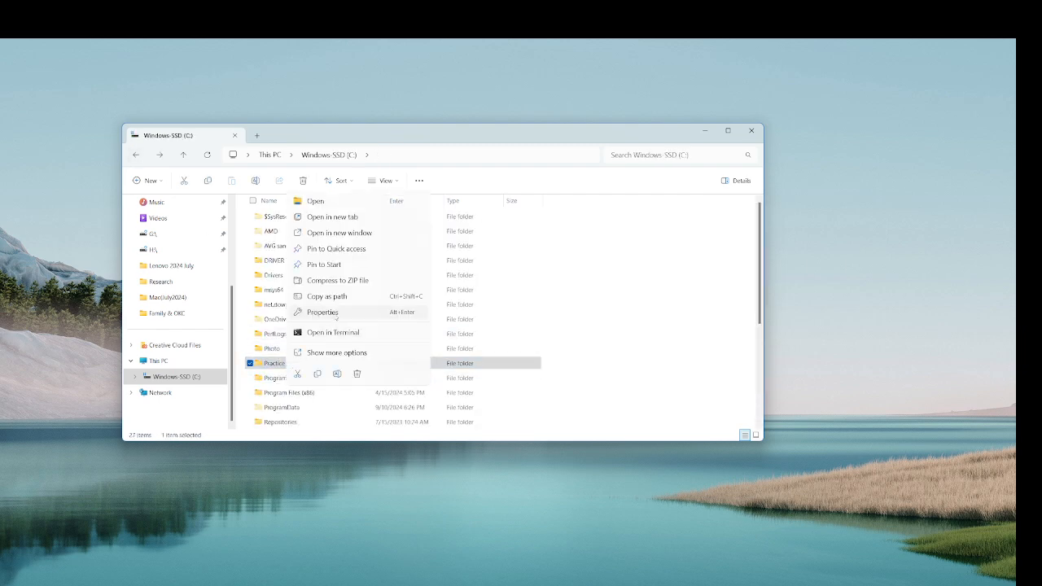
click(337, 315)
drag(373, 352, 385, 266)
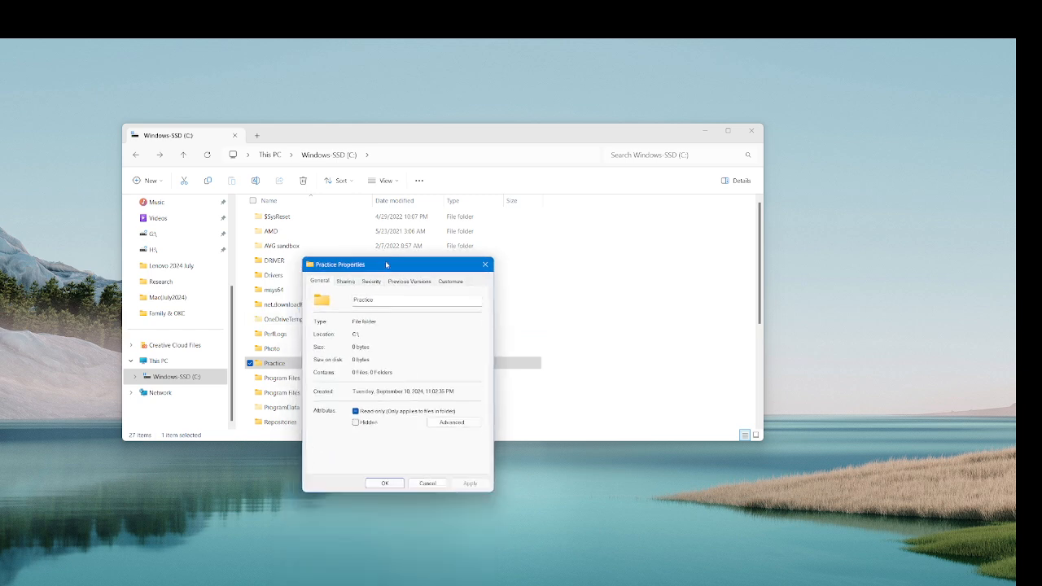
click(343, 283)
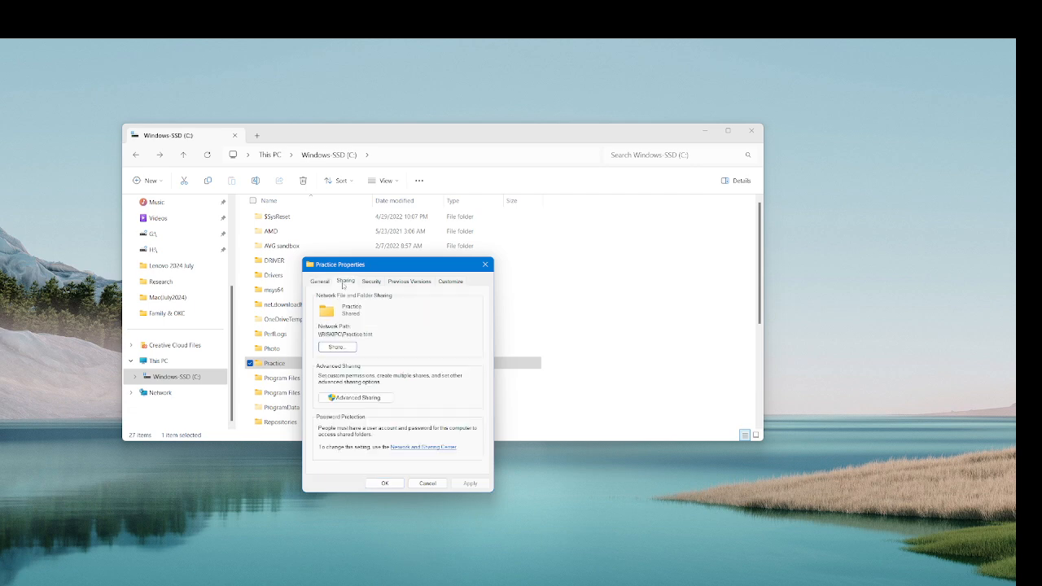
click(370, 401)
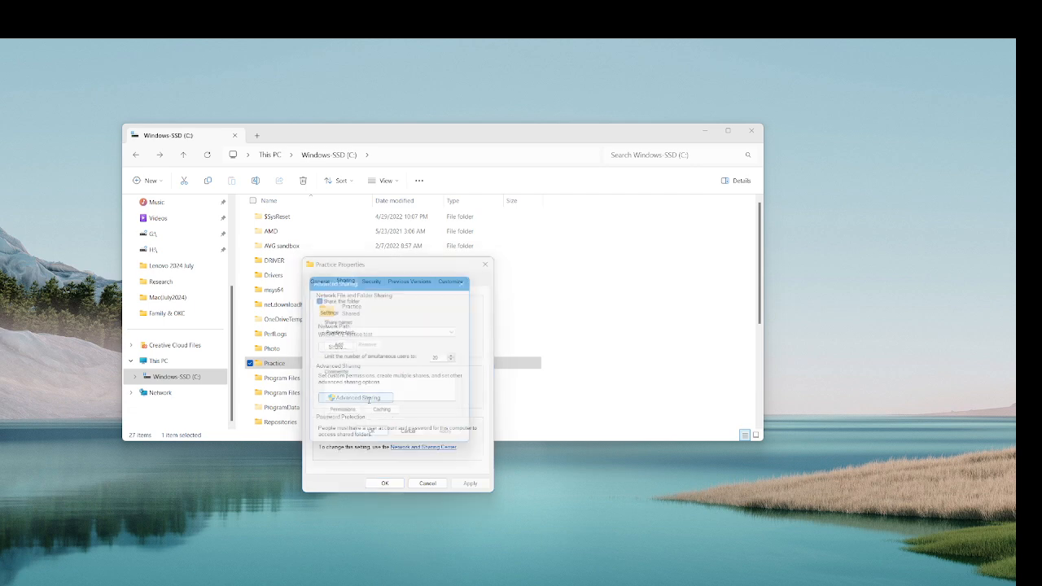
drag(388, 282, 453, 259)
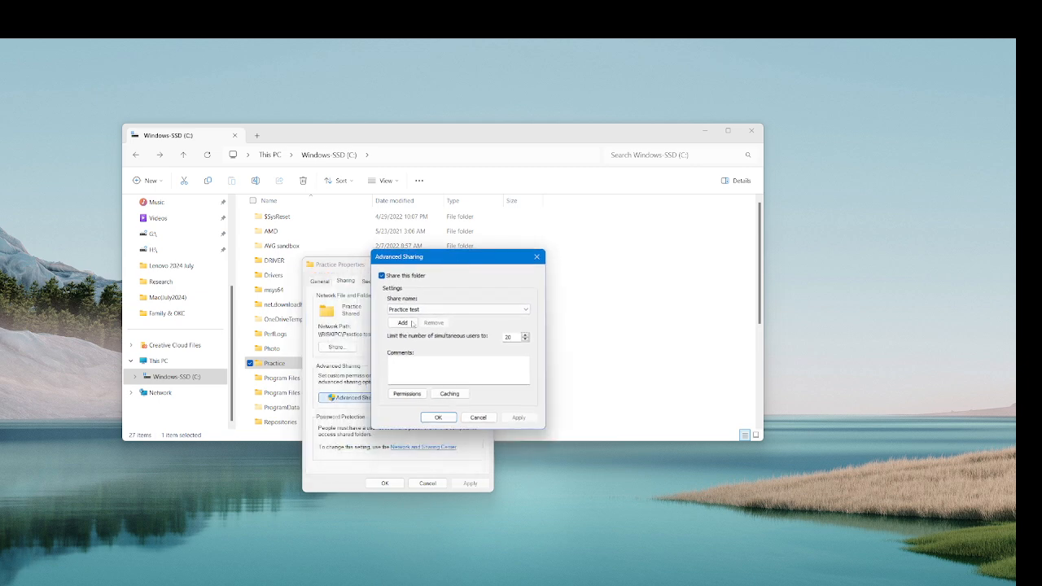
click(424, 309)
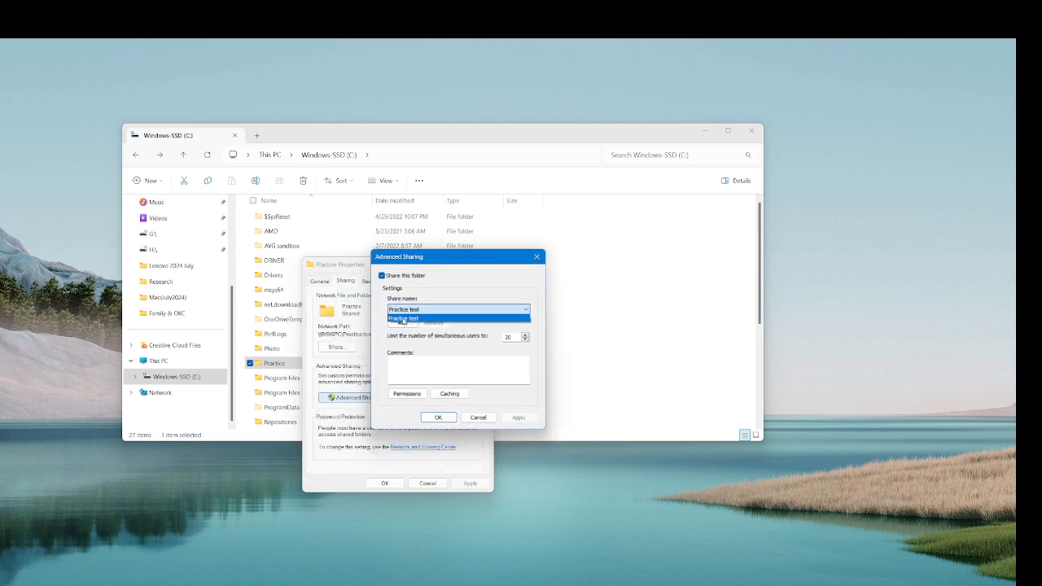
click(404, 318)
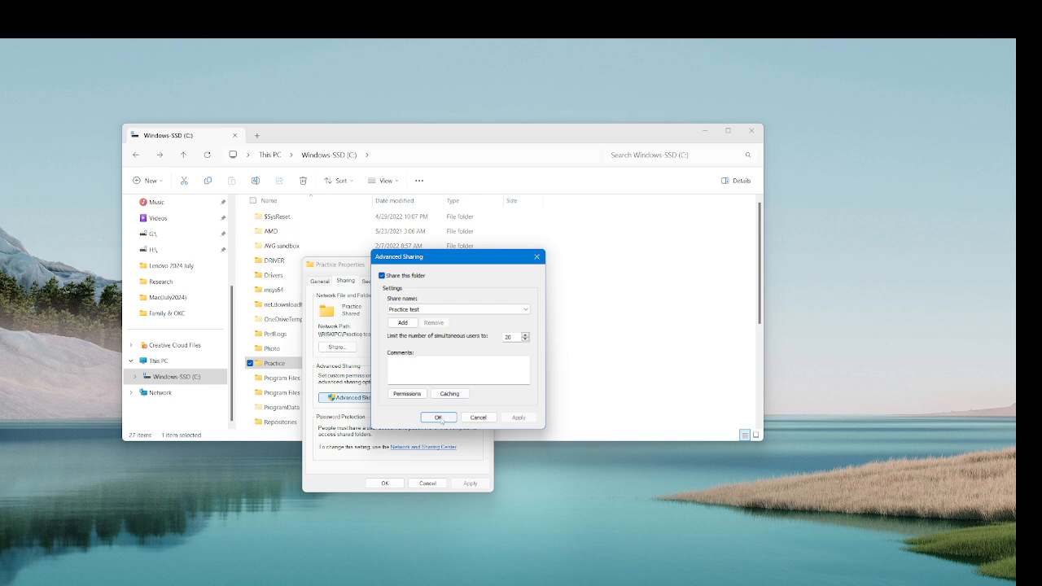
click(438, 417)
click(385, 483)
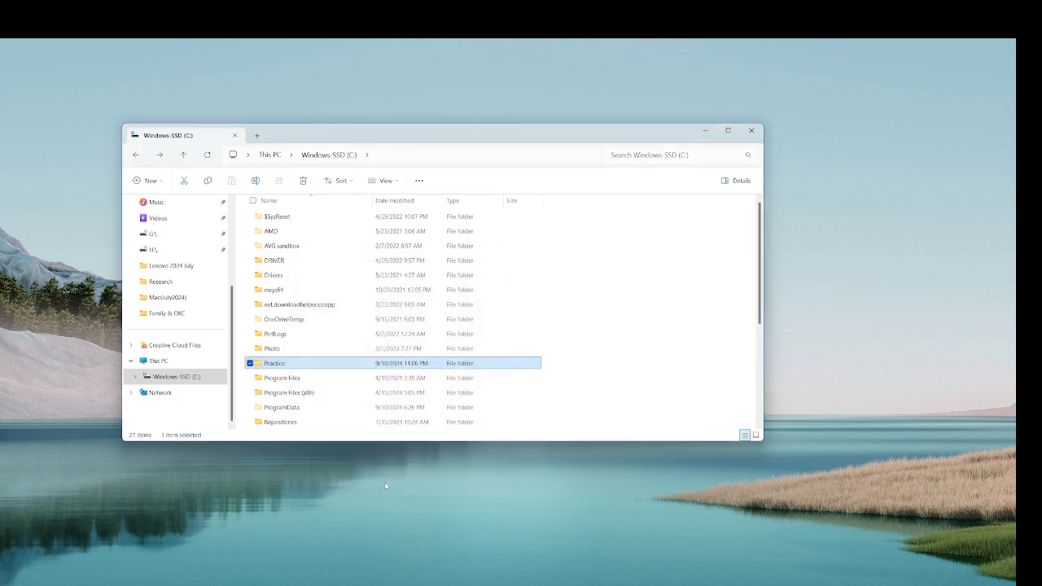
Create a text document named security inside the Practice folder
double_click(285, 363)
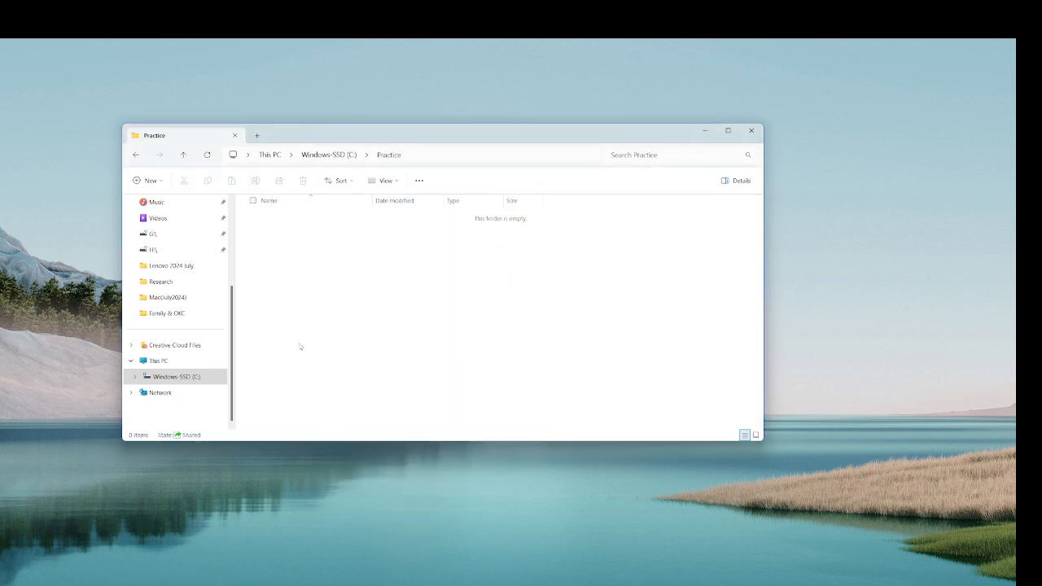
right_click(373, 275)
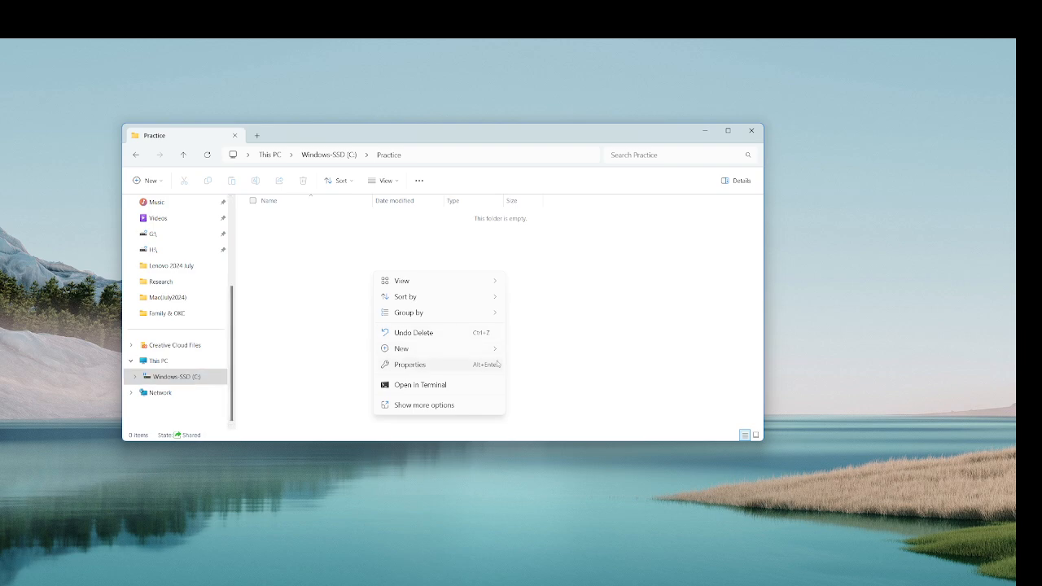
mouse_move(494, 356)
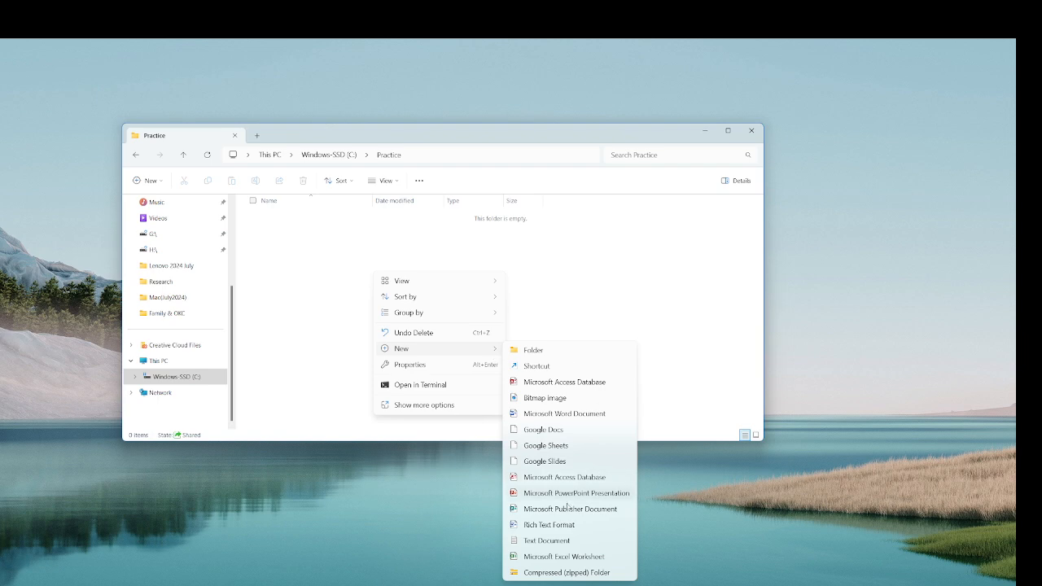
click(543, 541)
text(se)
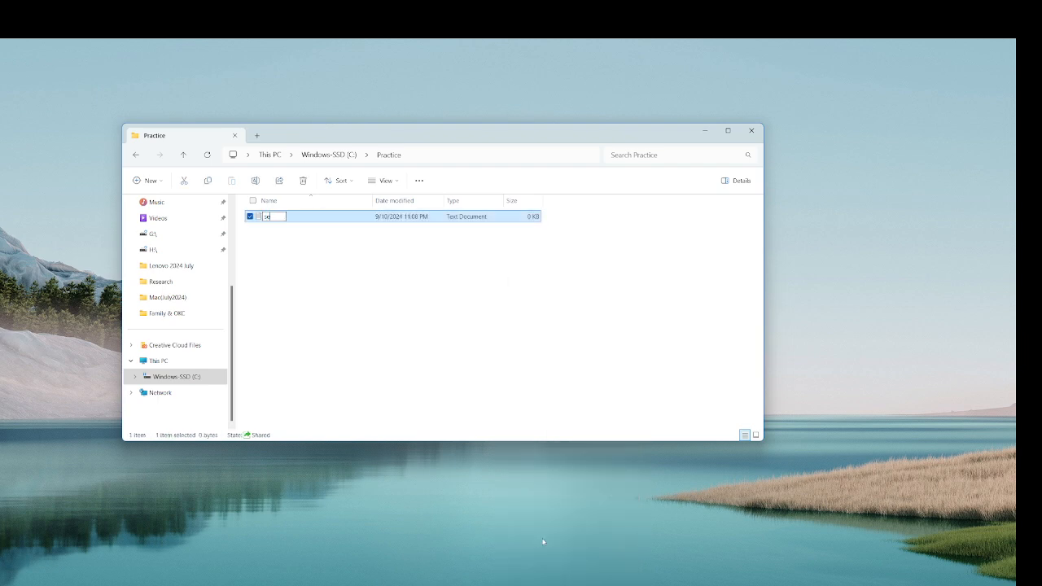
text(curity)
key(Return)
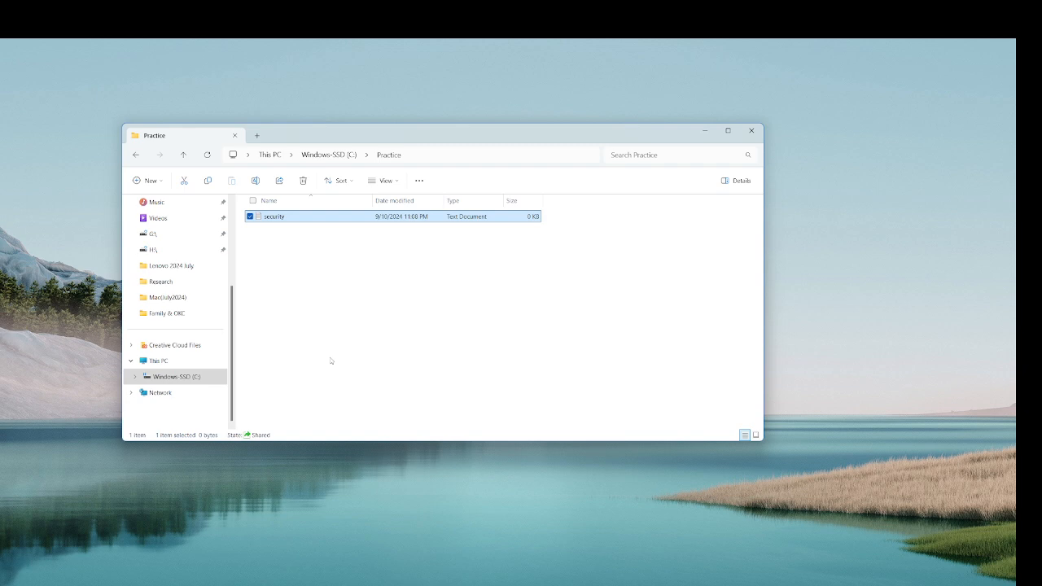
Turn on network discovery and file sharing for all public networks from the Network location
click(186, 395)
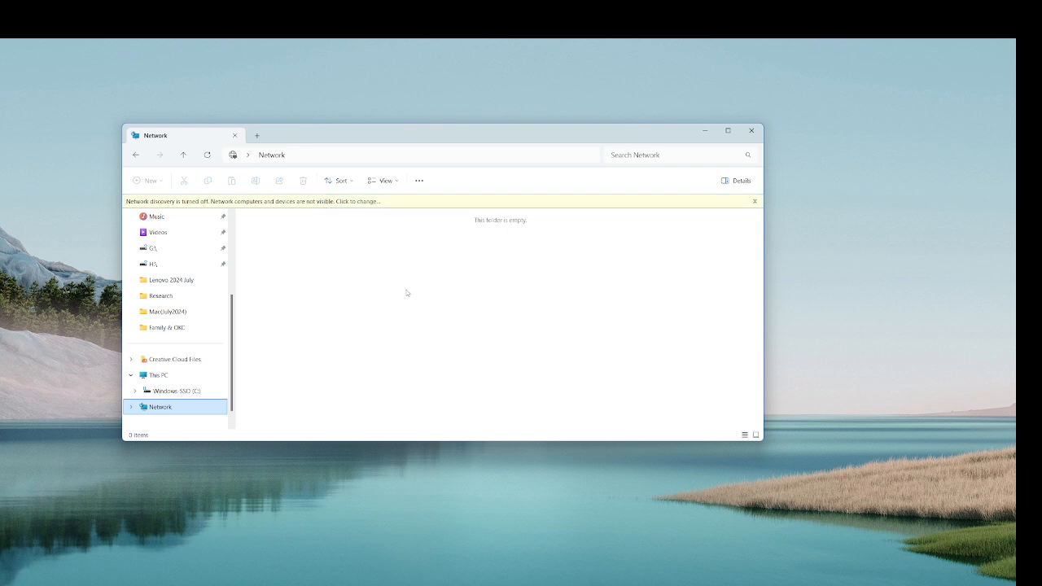
click(376, 202)
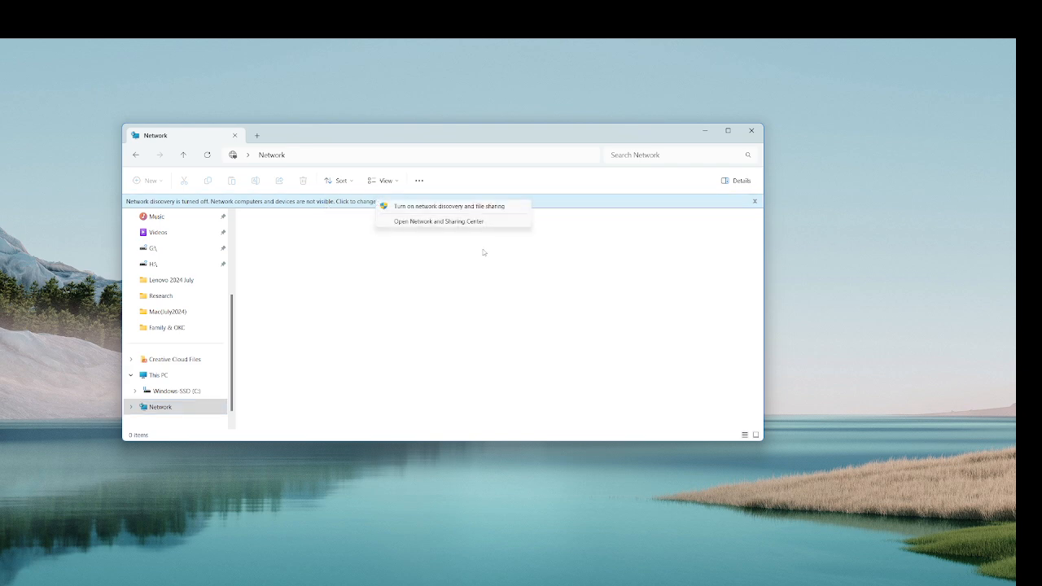
click(443, 213)
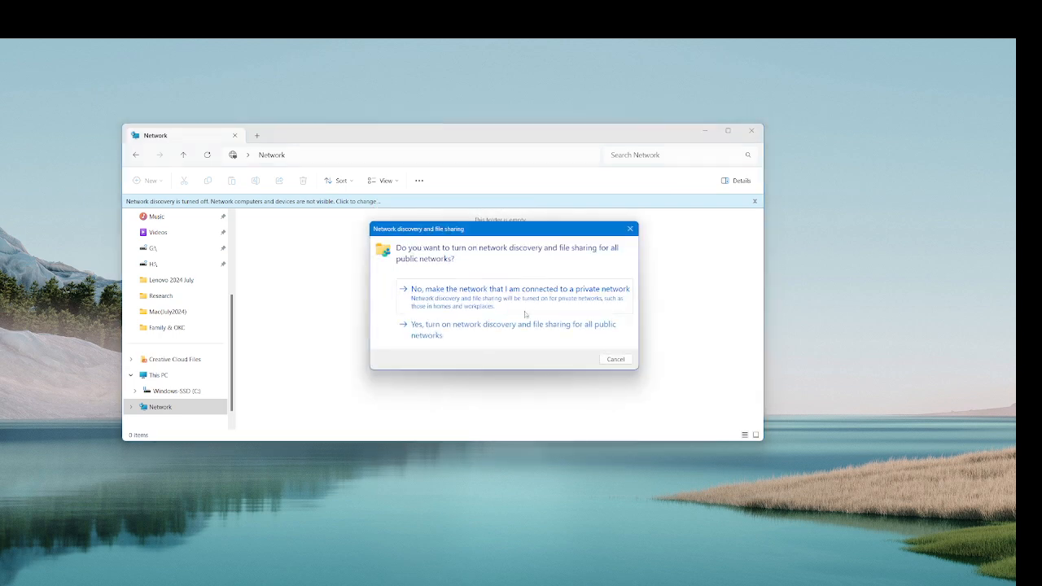
click(468, 332)
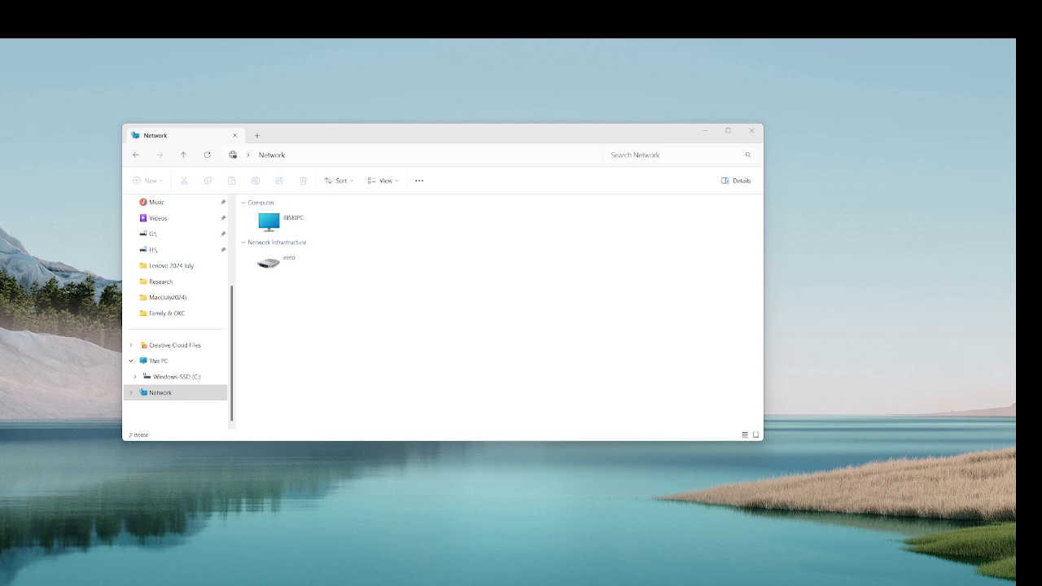
Switch to Windows Defender Firewall with Advanced Security, maximize it, and inspect the private and public File and Printer Sharing (SMB-In) inbound rules
drag(1009, 281, 198, 216)
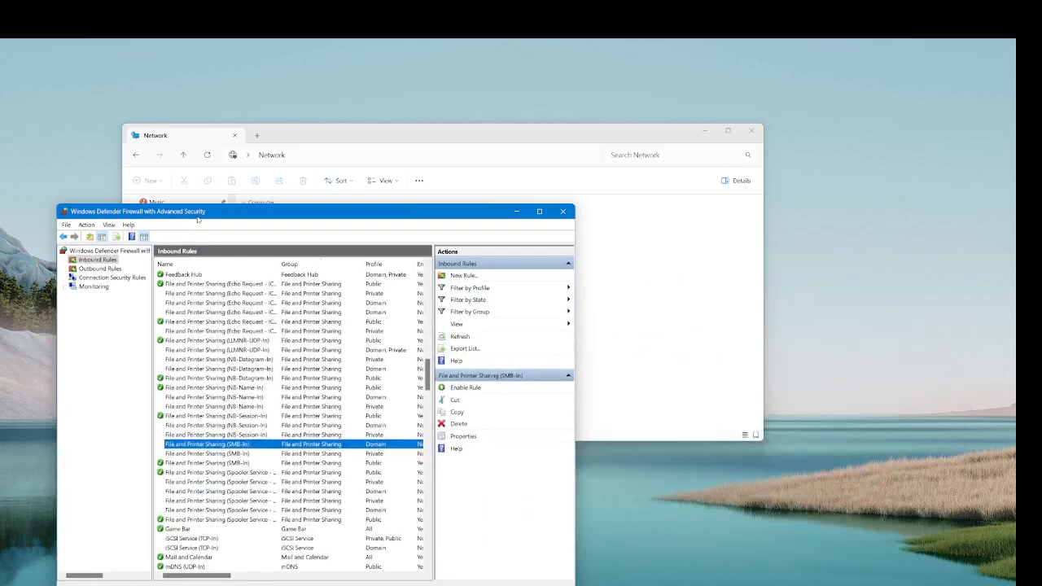
double_click(198, 216)
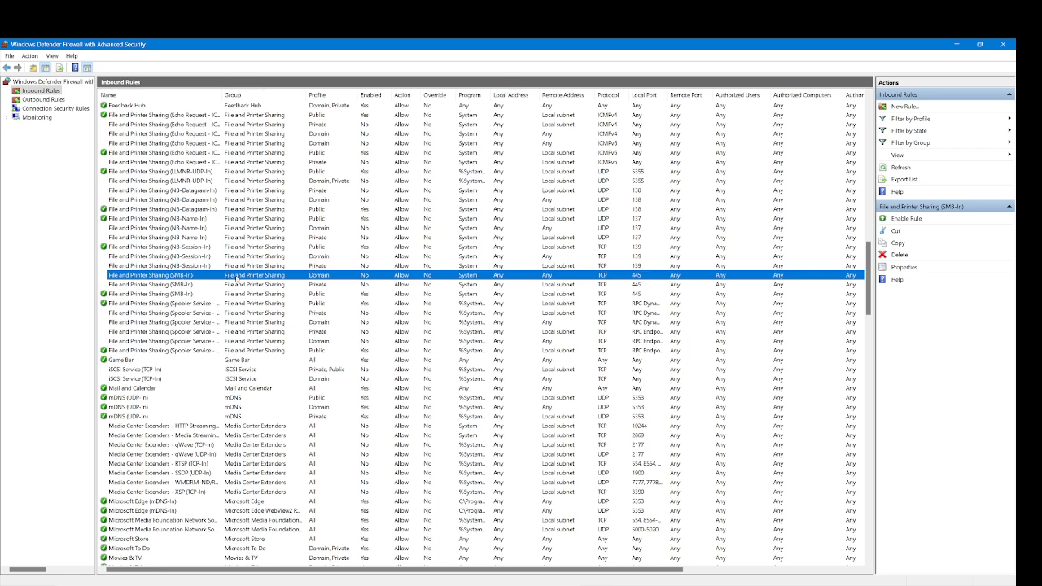
click(323, 284)
click(326, 294)
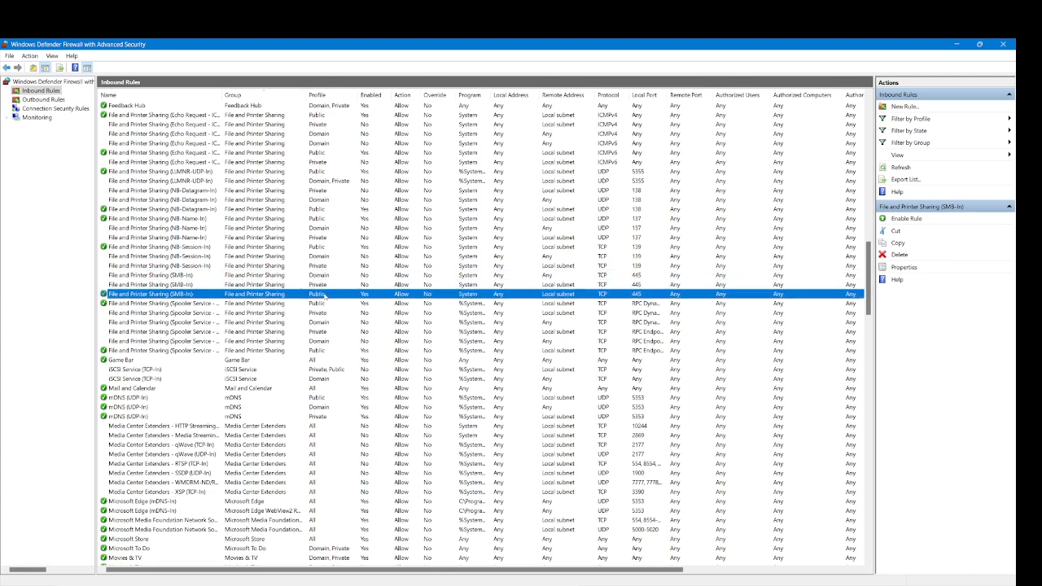
Set the Domain-profile File and Printer Sharing (SMB-In) inbound rule to block the connection
click(328, 277)
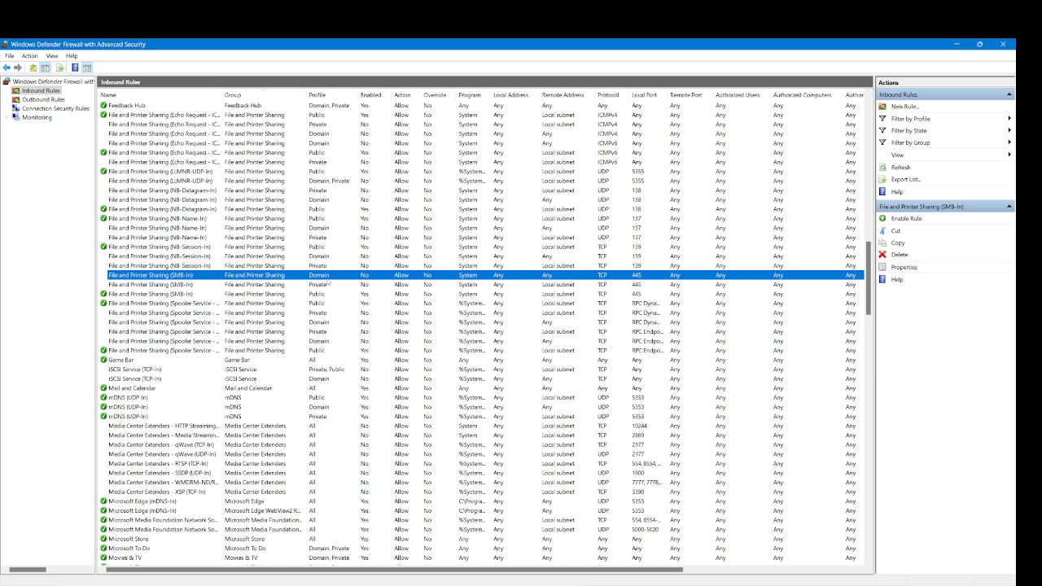
right_click(328, 282)
click(364, 340)
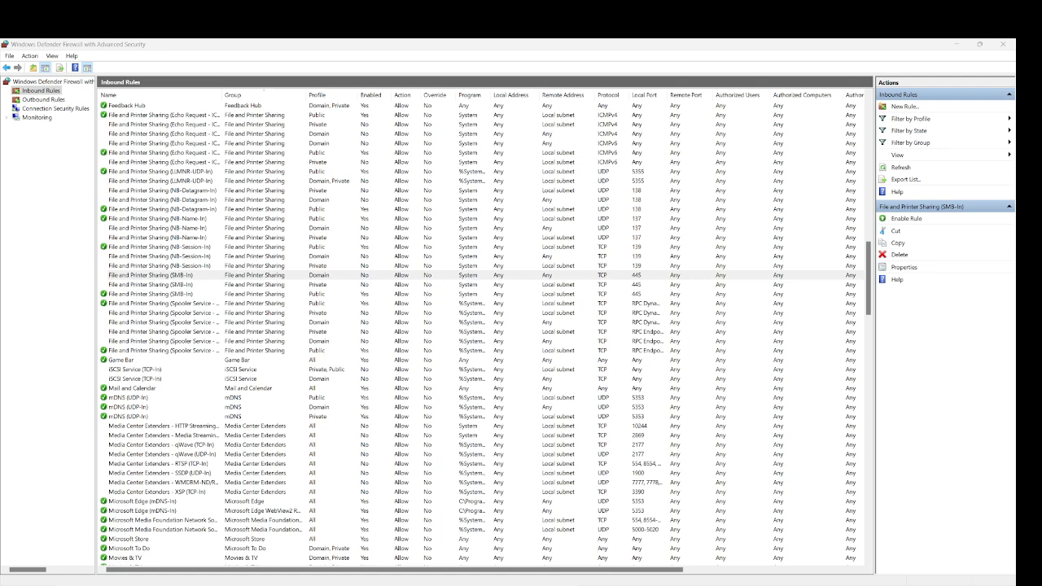
drag(920, 230, 407, 214)
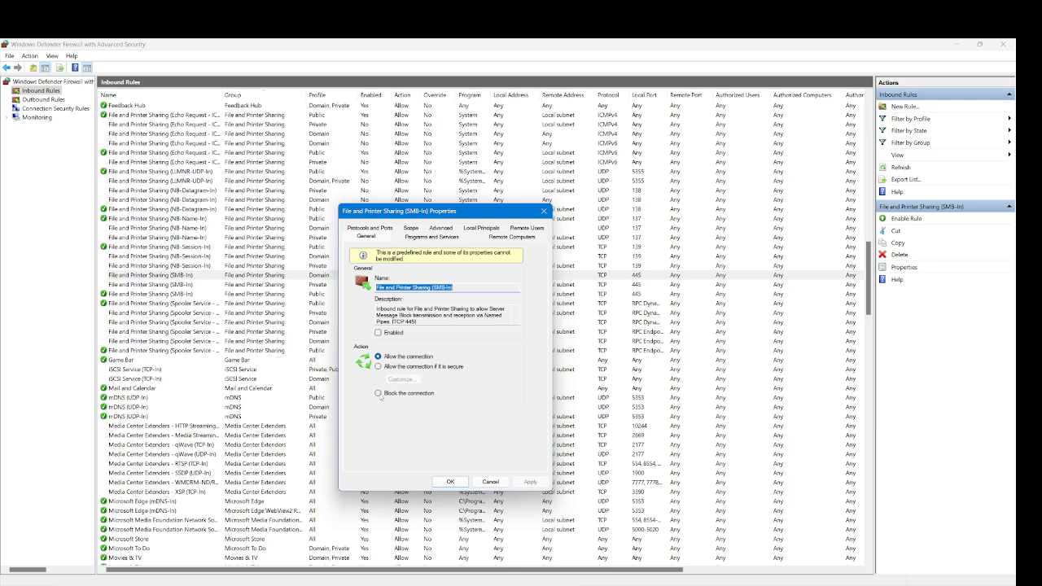
click(378, 393)
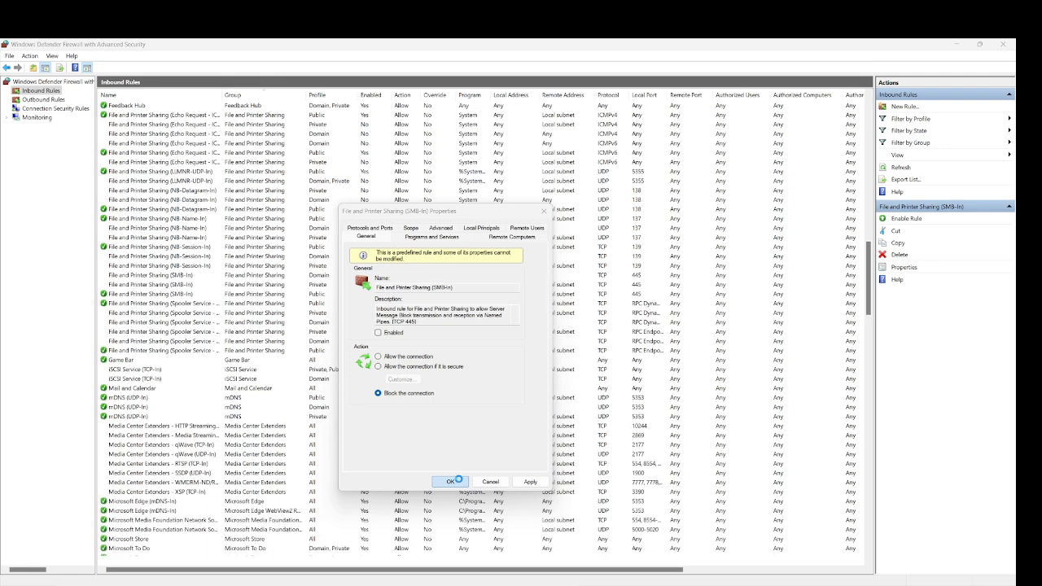
click(452, 482)
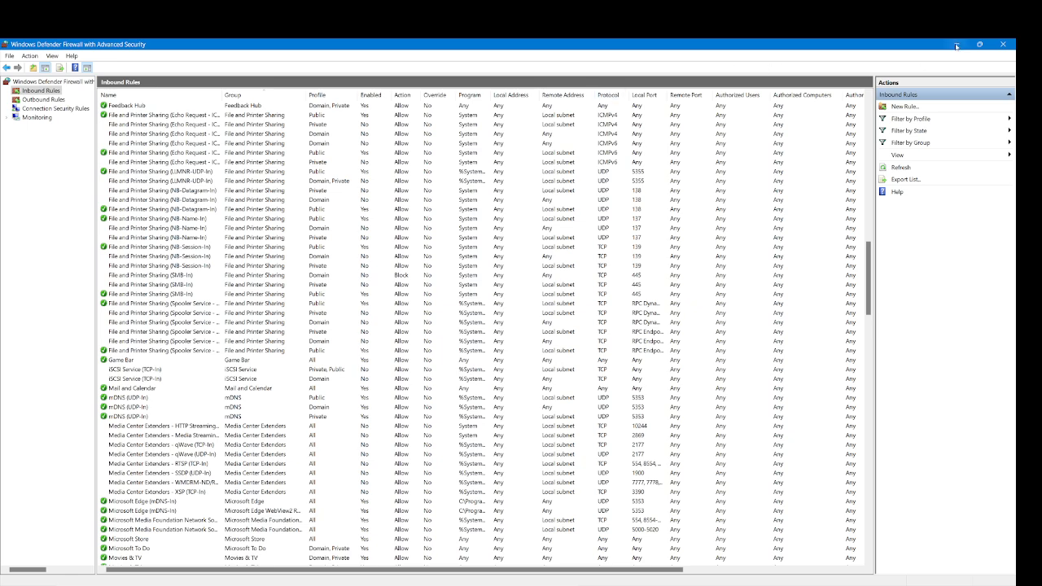
Check the devices in File Explorer's Network location, and return to the maximized Windows Defender Firewall window
drag(850, 45, 825, 165)
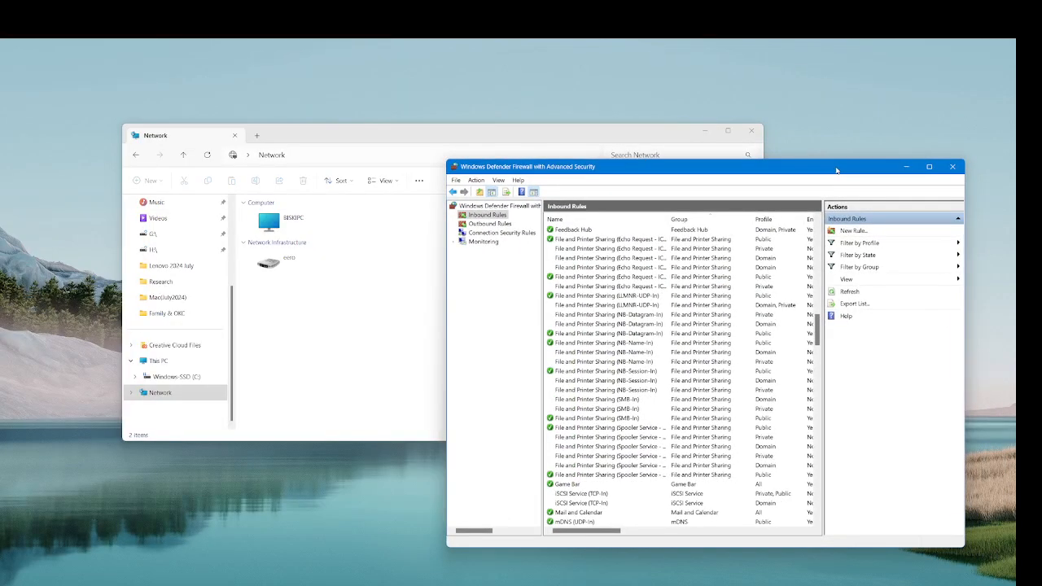
click(177, 392)
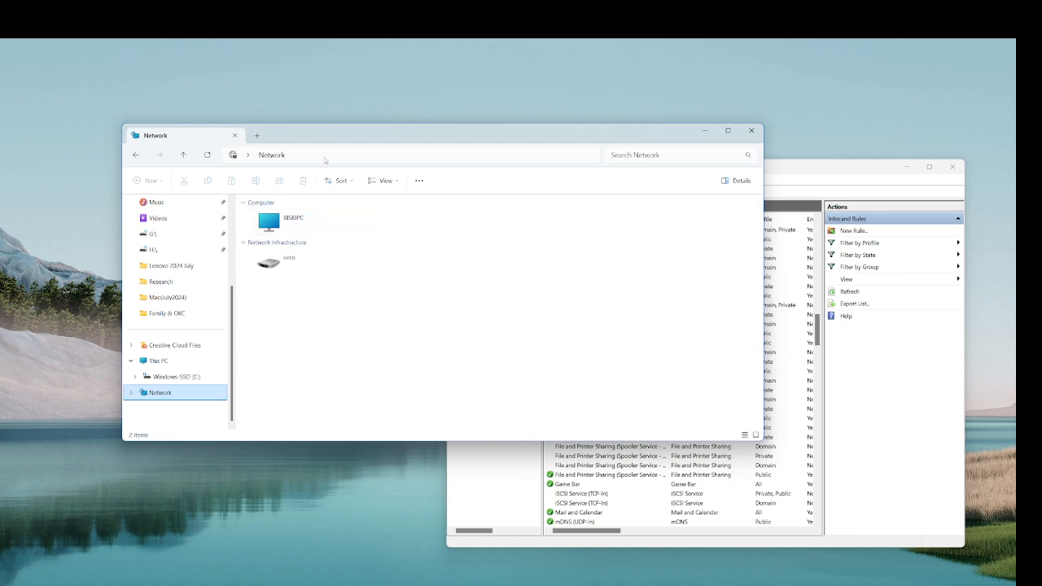
drag(316, 139, 297, 99)
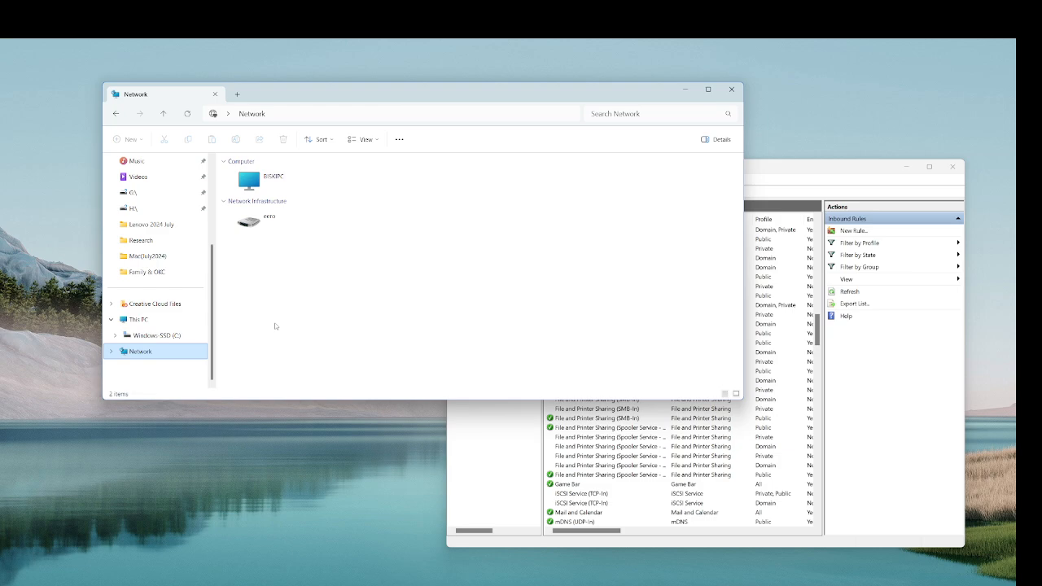
click(499, 467)
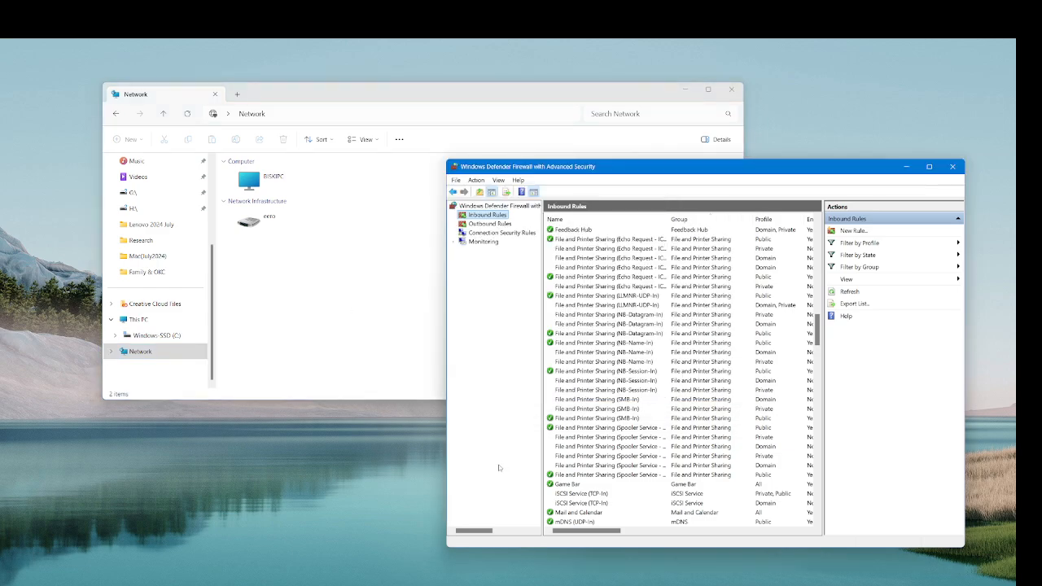
double_click(624, 169)
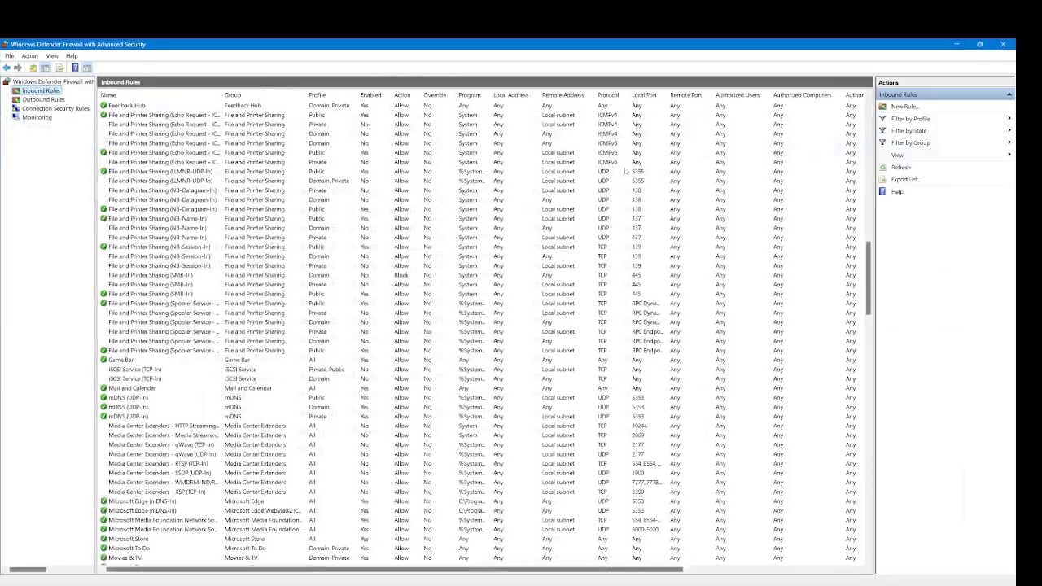